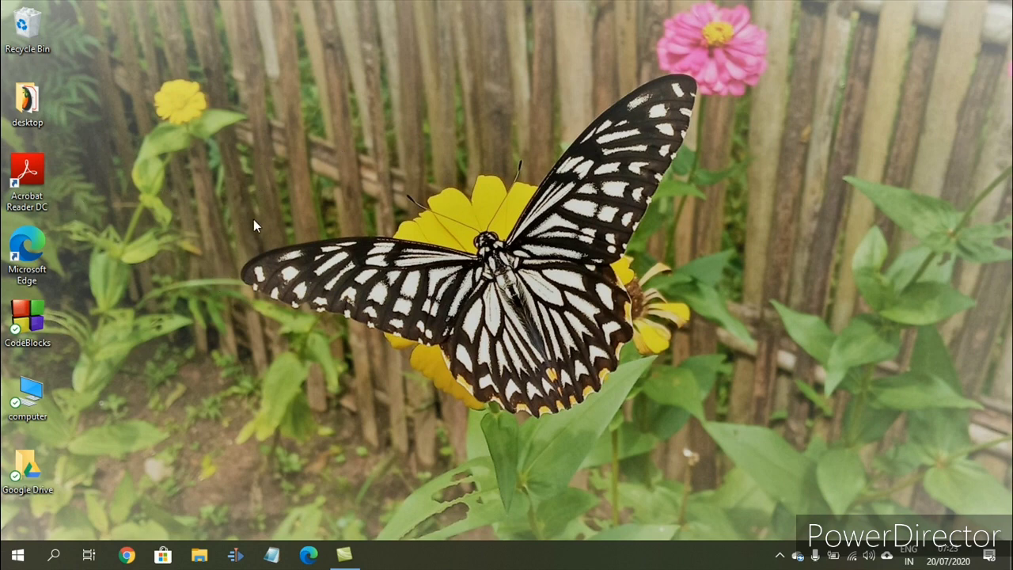
Open the Microsoft Edge browser from the desktop.
{"action": "double_click", "coordinate": [43, 253]}
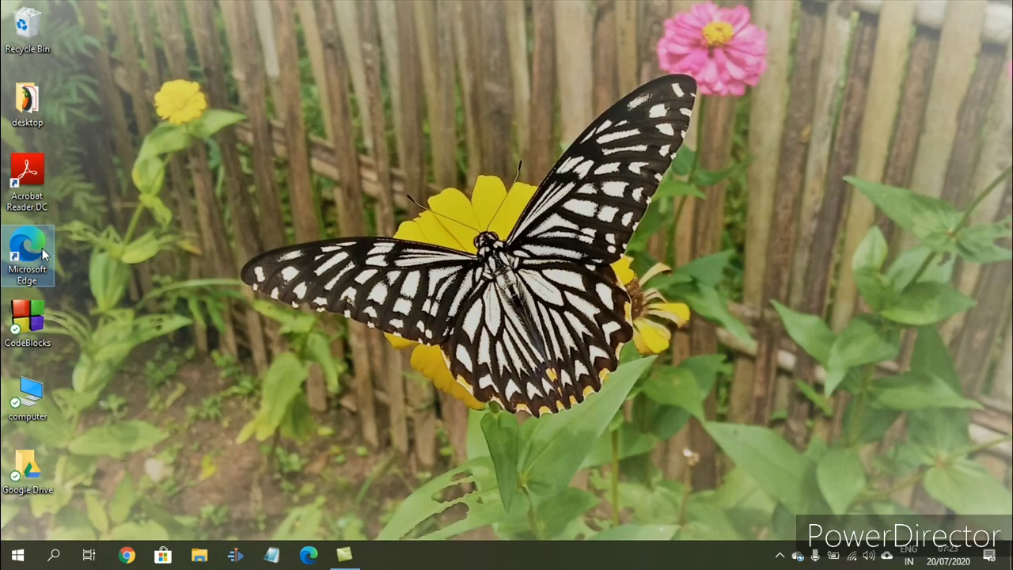
{"action": "double_click", "coordinate": [43, 251]}
{"action": "double_click", "coordinate": [44, 251]}
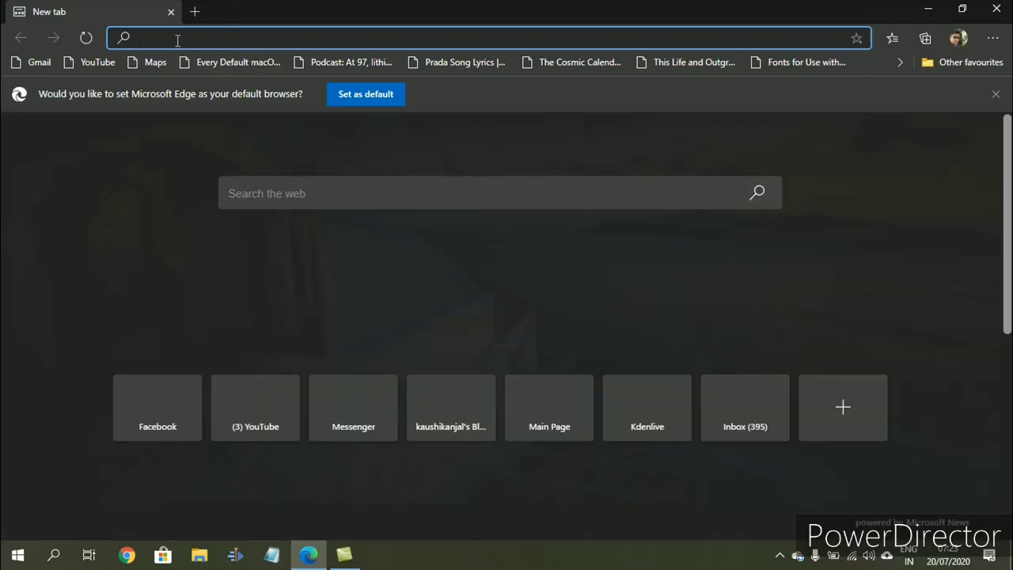
Search the web for "ubuntu iso file download".
{"action": "type", "text": "ubuntu iso fi"}
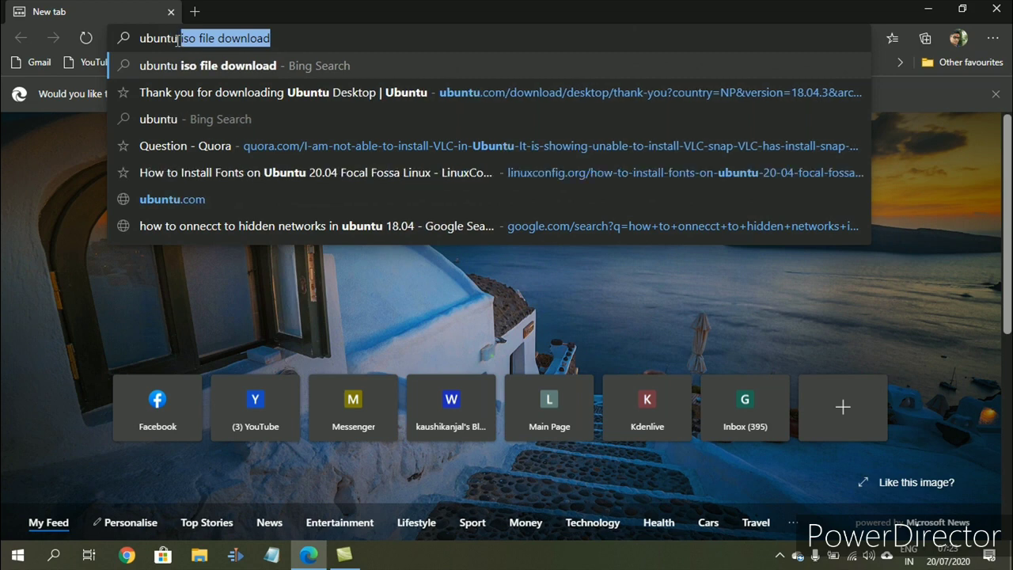
{"action": "type", "text": "le"}
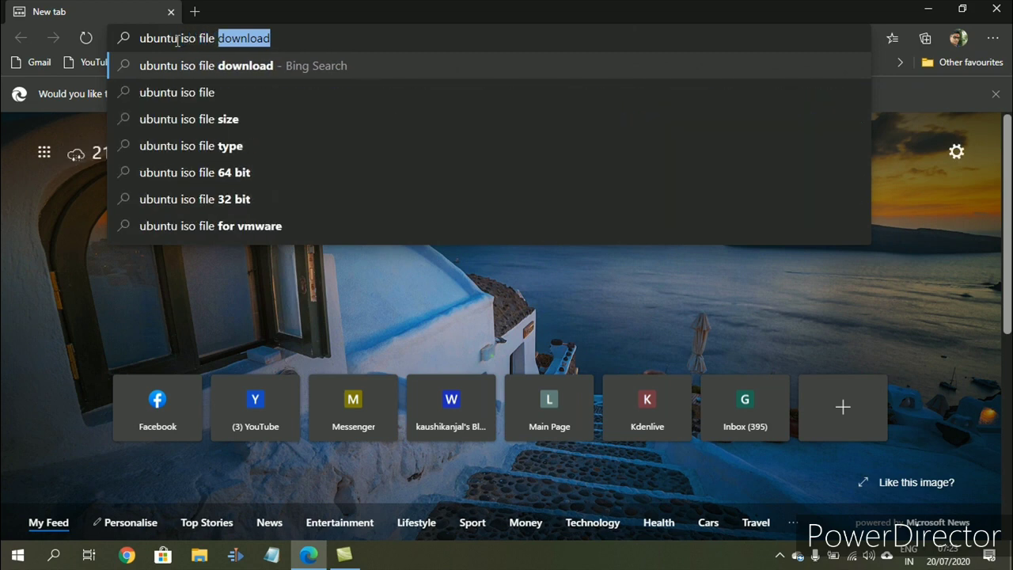
{"action": "key", "text": "Return"}
{"action": "type", "text": "ubu"}
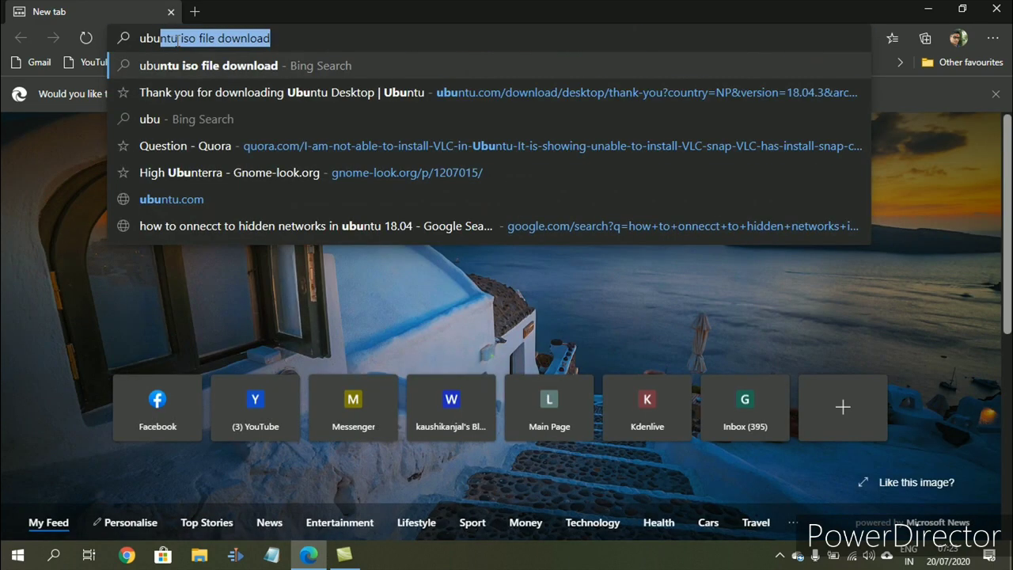
{"action": "type", "text": "ntu iso"}
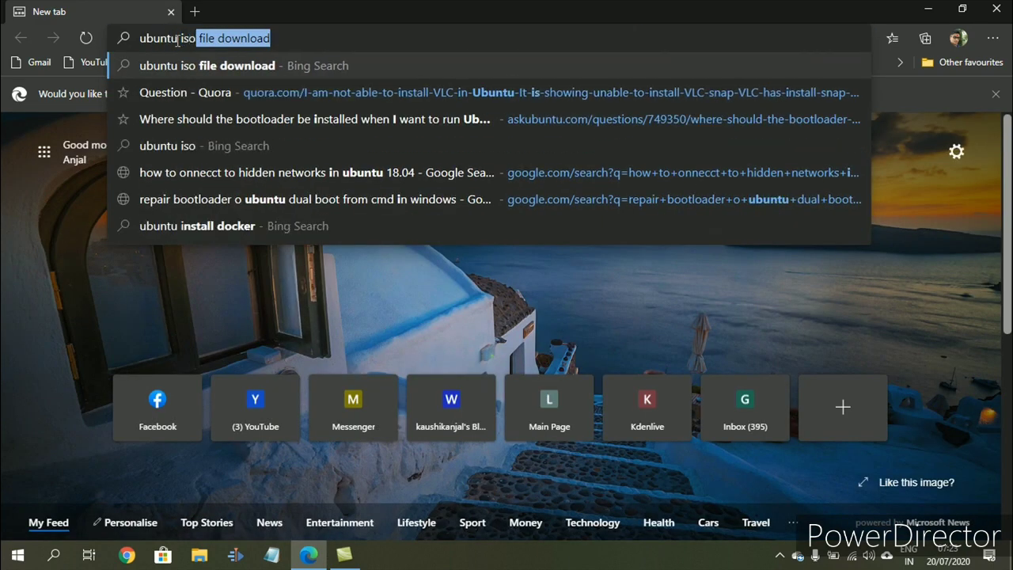
{"action": "type", "text": " file"}
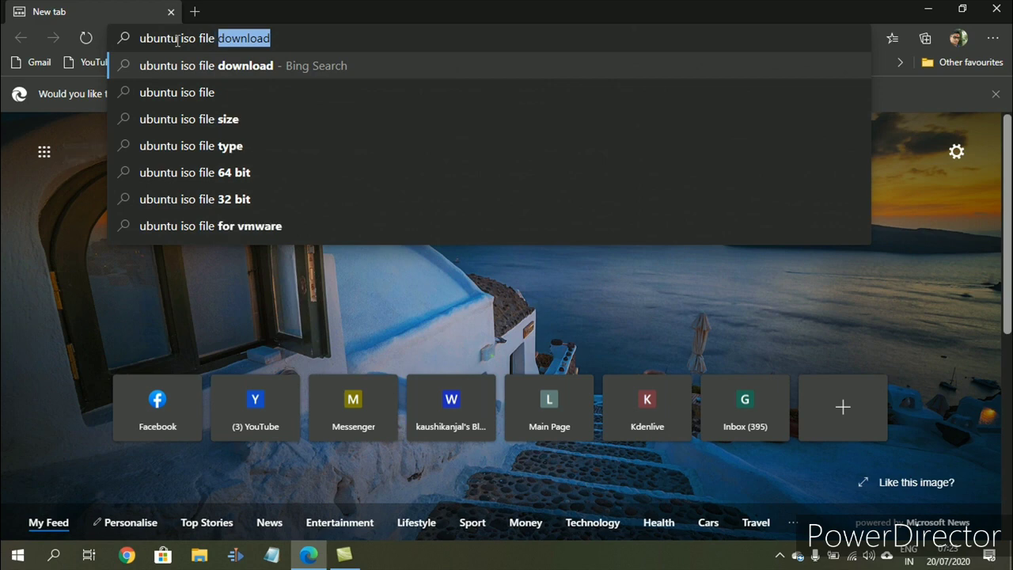
{"action": "key", "text": "Right"}
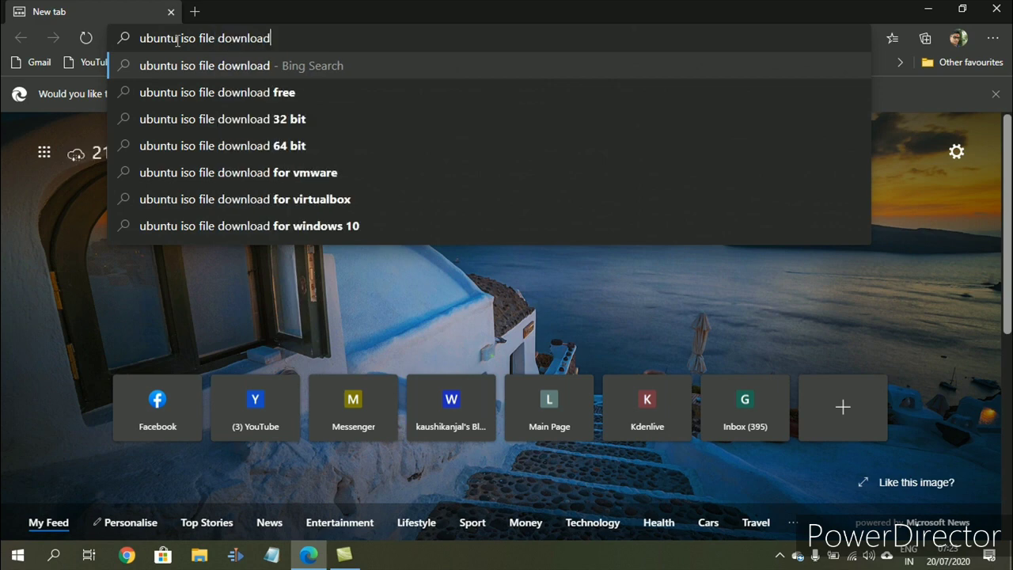
{"action": "key", "text": "Return"}
{"action": "key", "text": "Return"}
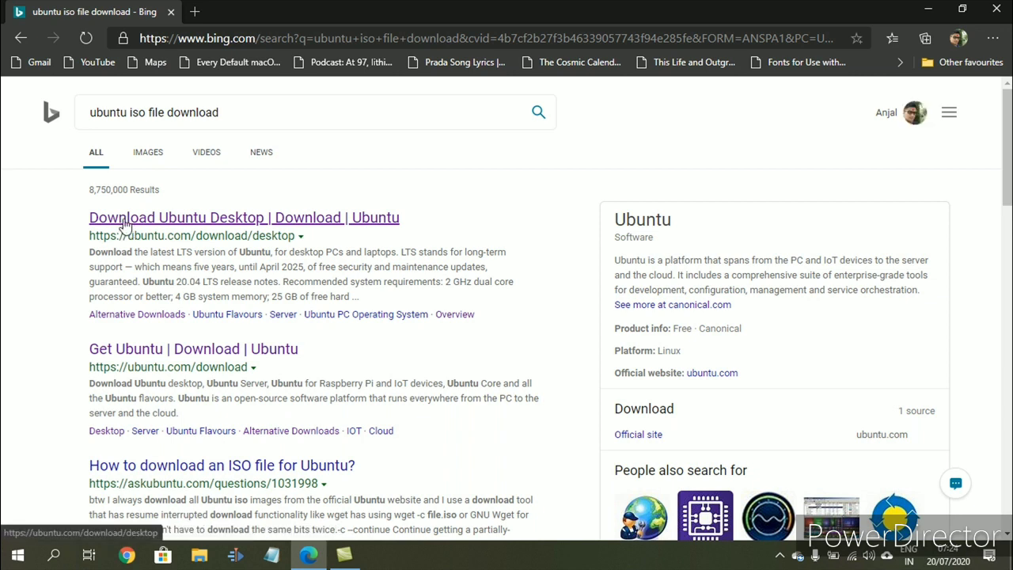
Open the official Download Ubuntu Desktop search result and look through the page from system requirements to footer.
{"action": "left_click", "coordinate": [123, 221]}
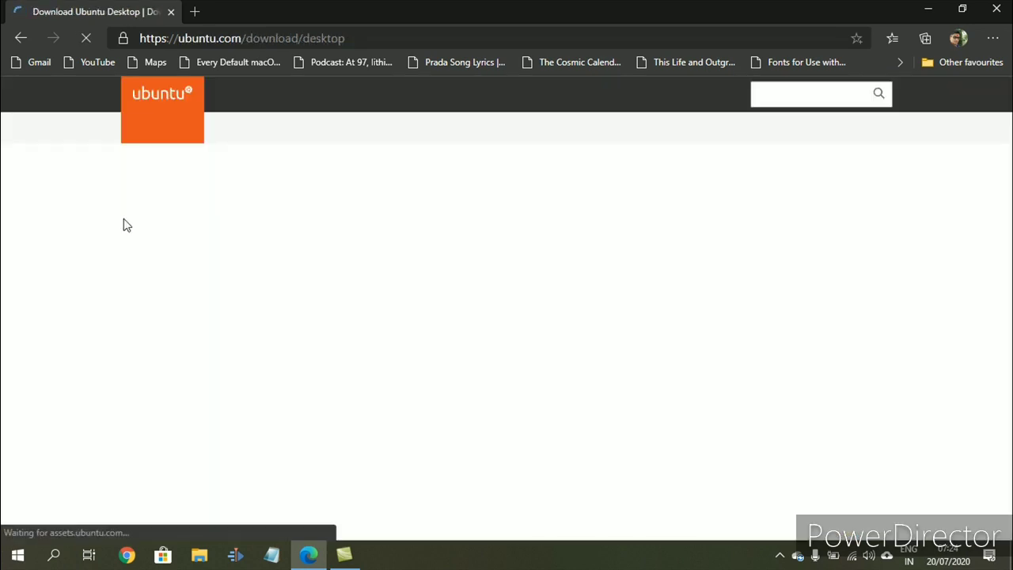
{"action": "scroll", "coordinate": [339, 342], "scroll_direction": "down", "scroll_amount": 3}
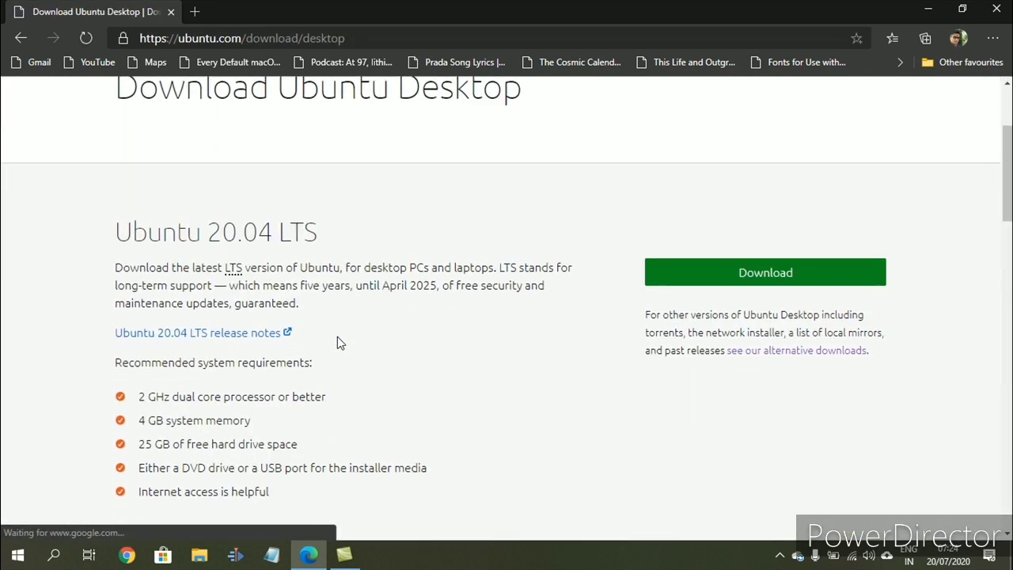
{"action": "scroll", "coordinate": [337, 336], "scroll_direction": "down", "scroll_amount": 9}
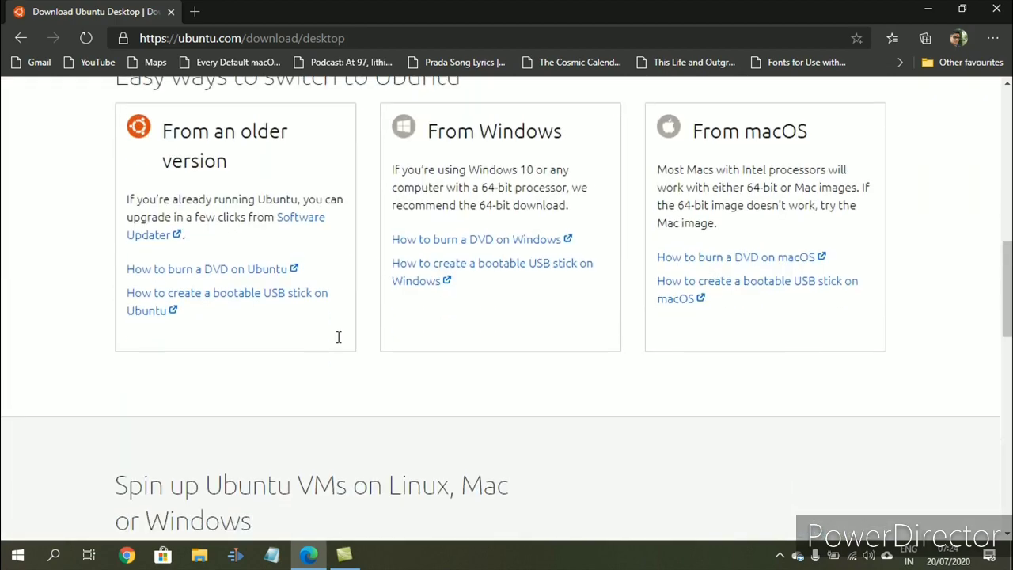
{"action": "scroll", "coordinate": [338, 336], "scroll_direction": "down", "scroll_amount": 8}
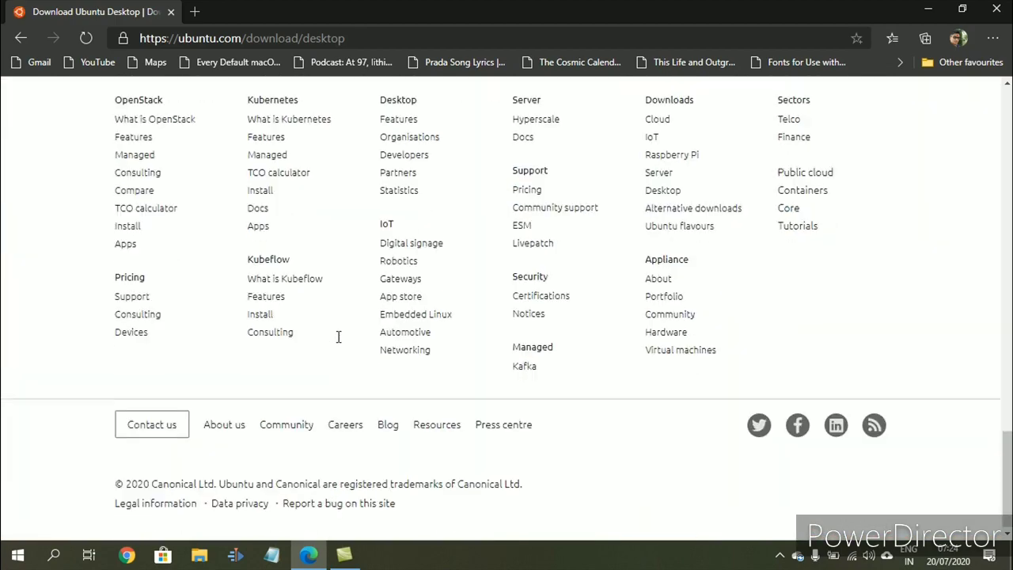
{"action": "scroll", "coordinate": [338, 336], "scroll_direction": "up", "scroll_amount": 4}
{"action": "scroll", "coordinate": [338, 336], "scroll_direction": "up", "scroll_amount": 15}
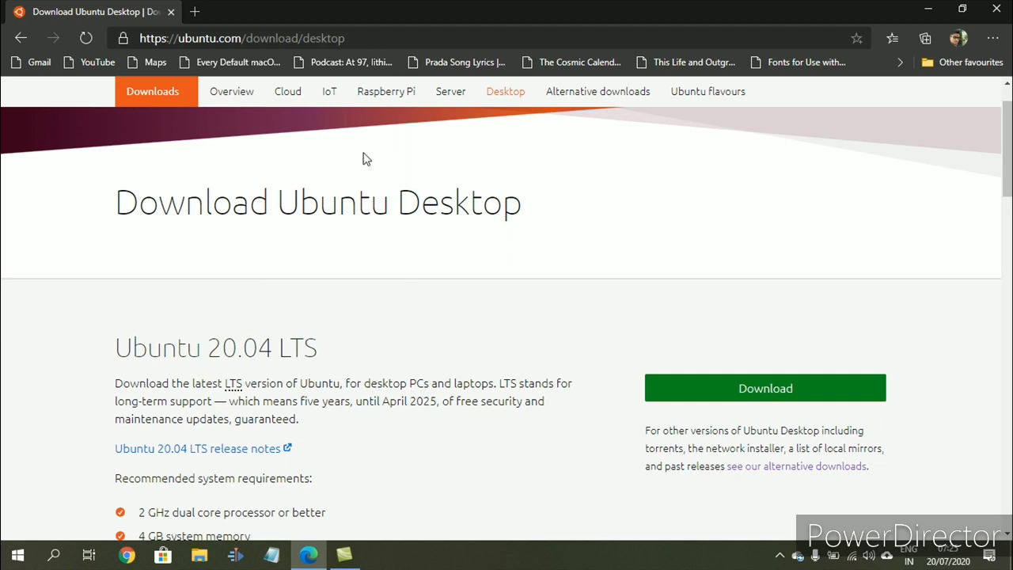
Open Ubuntu's Alternative downloads page and review its network installer section.
{"action": "left_click", "coordinate": [567, 93]}
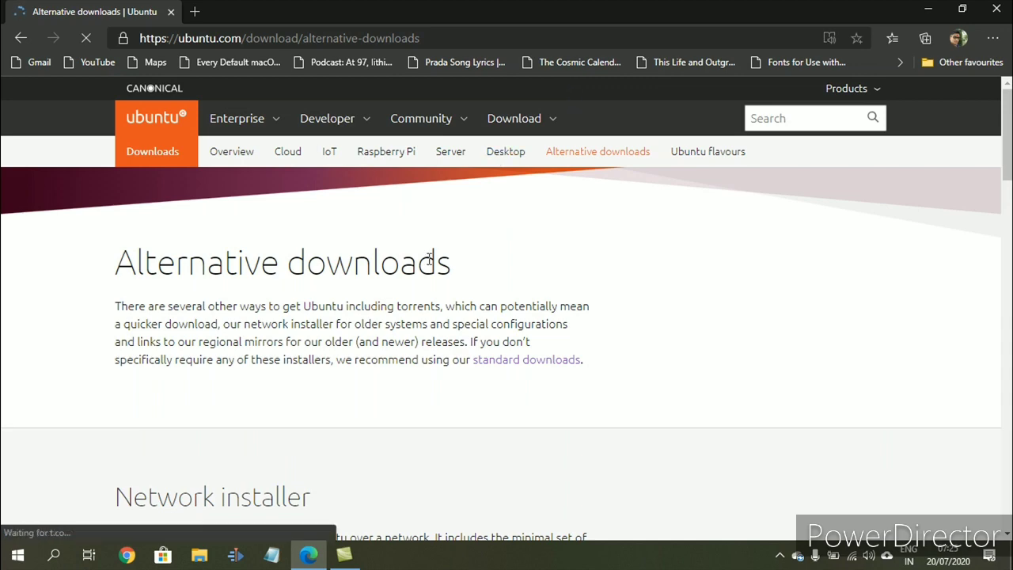
{"action": "scroll", "coordinate": [509, 300], "scroll_direction": "down", "scroll_amount": 4}
{"action": "scroll", "coordinate": [509, 312], "scroll_direction": "down", "scroll_amount": 2}
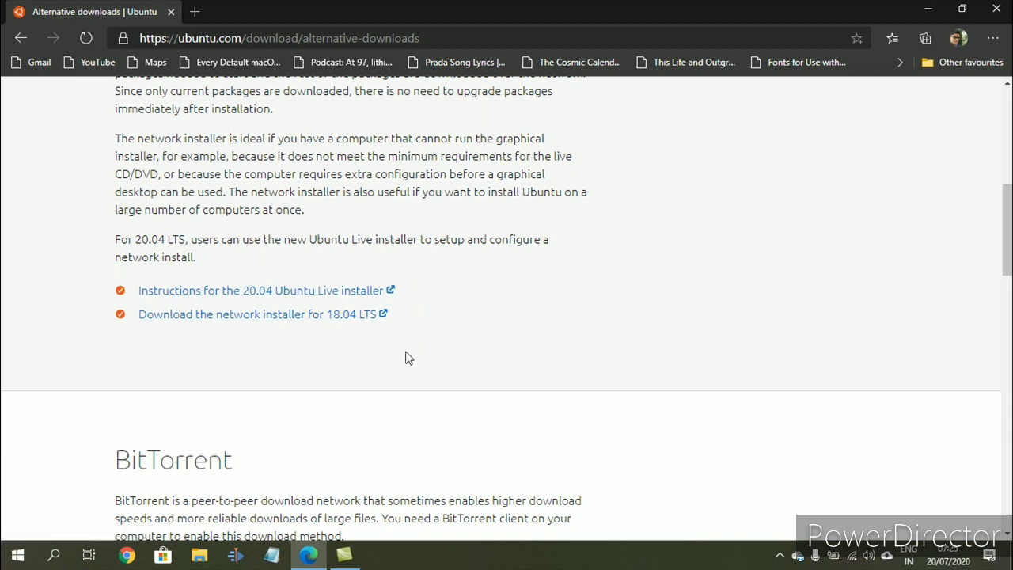
{"action": "scroll", "coordinate": [405, 359], "scroll_direction": "up", "scroll_amount": 8}
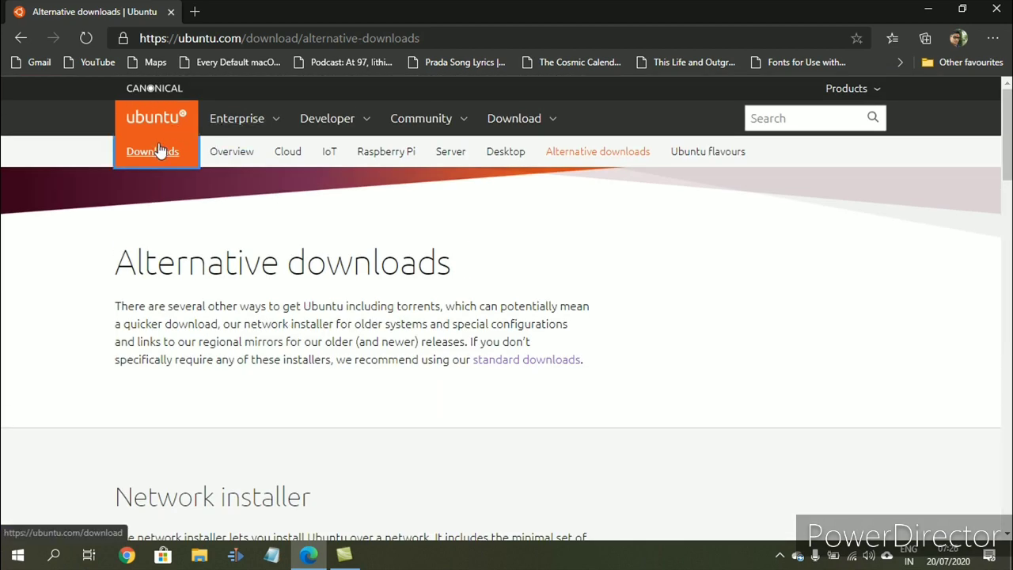
Open the general Ubuntu downloads overview and review the available editions, such as Desktop, Server, Cloud and flavours.
{"action": "left_click", "coordinate": [156, 150]}
{"action": "scroll", "coordinate": [375, 369], "scroll_direction": "down", "scroll_amount": 2}
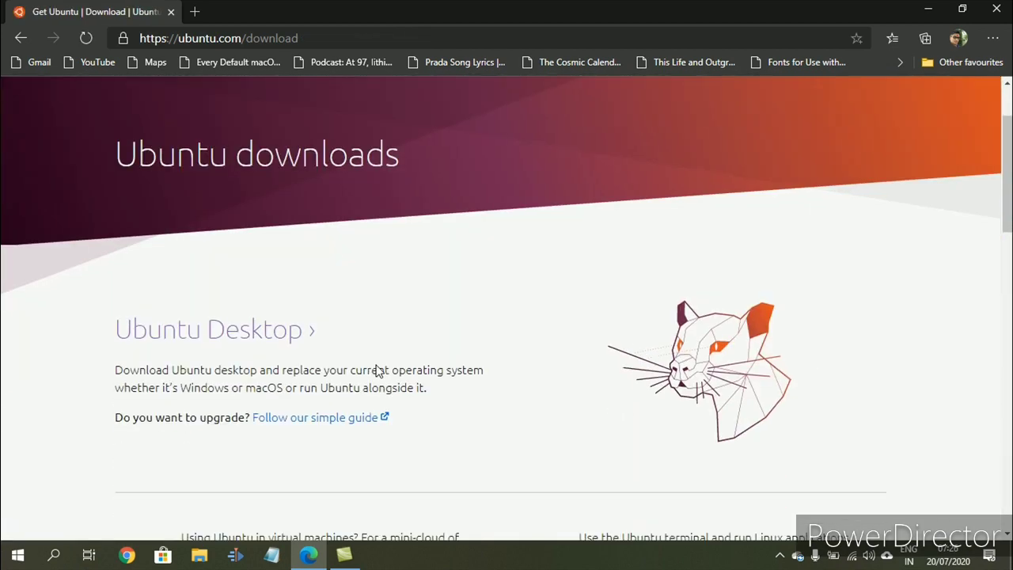
{"action": "scroll", "coordinate": [375, 368], "scroll_direction": "down", "scroll_amount": 4}
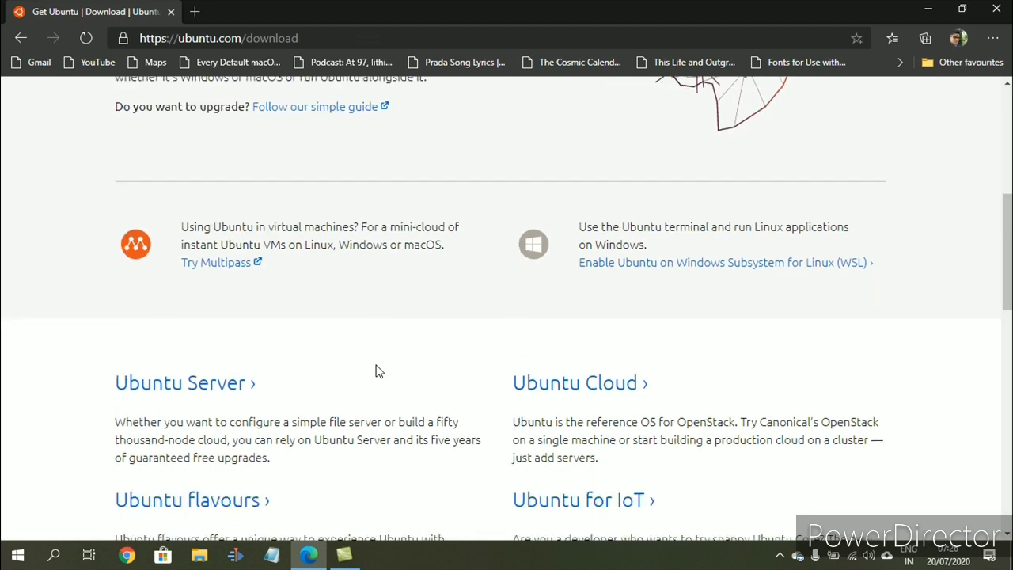
{"action": "scroll", "coordinate": [375, 369], "scroll_direction": "down", "scroll_amount": 1}
{"action": "scroll", "coordinate": [378, 371], "scroll_direction": "up", "scroll_amount": 2}
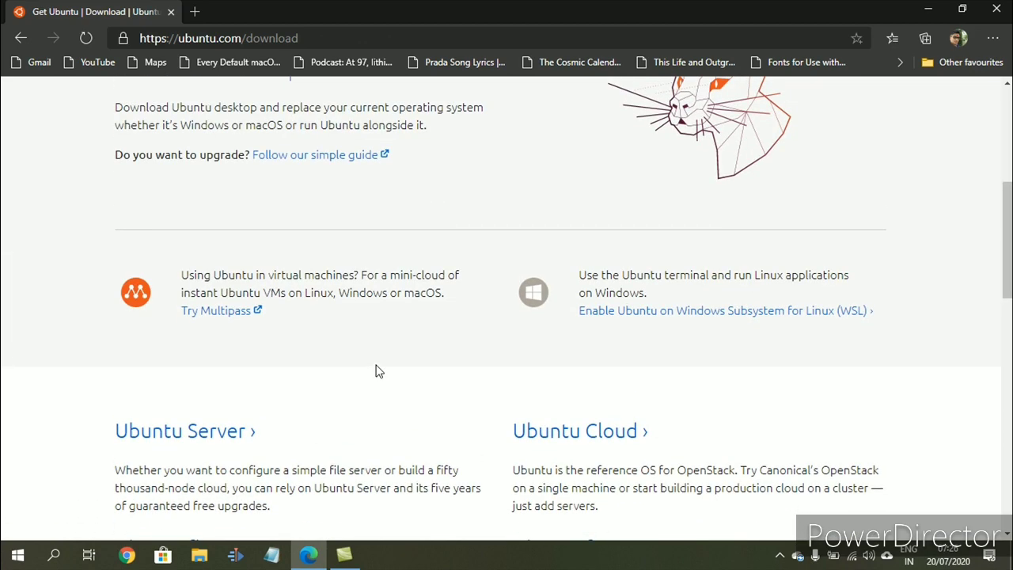
{"action": "scroll", "coordinate": [378, 371], "scroll_direction": "up", "scroll_amount": 3}
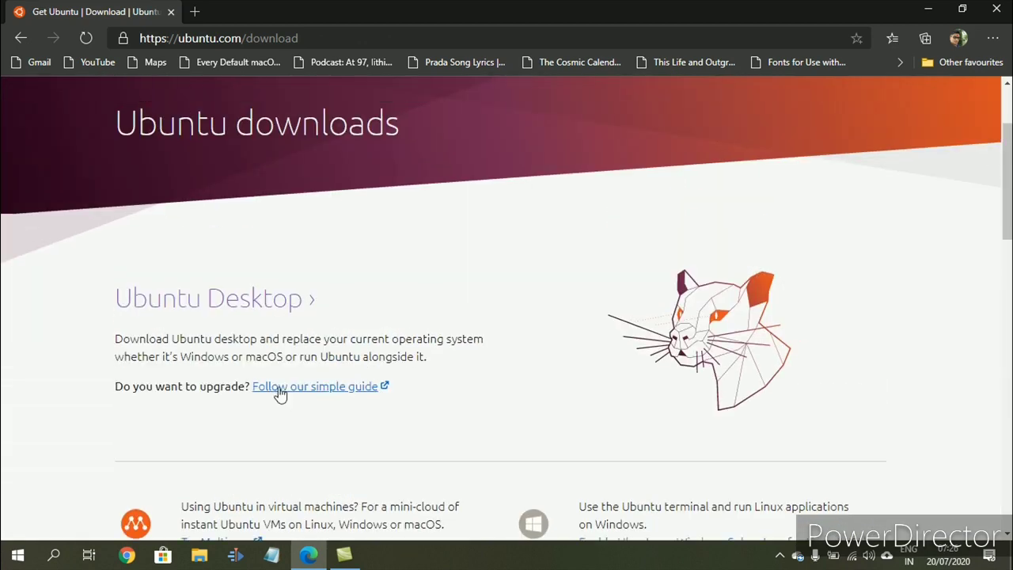
{"action": "scroll", "coordinate": [359, 342], "scroll_direction": "down", "scroll_amount": 10}
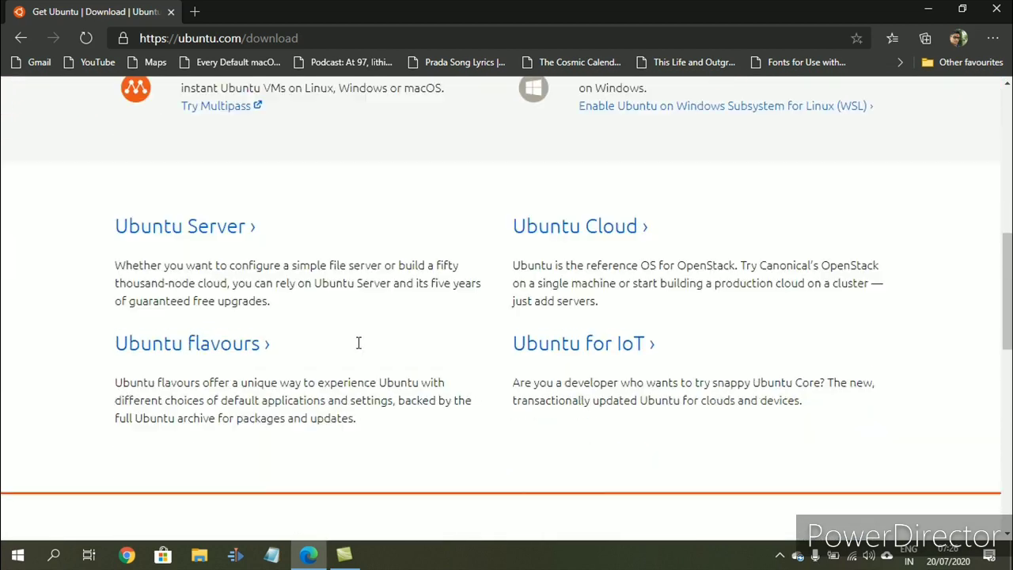
{"action": "scroll", "coordinate": [359, 342], "scroll_direction": "up", "scroll_amount": 12}
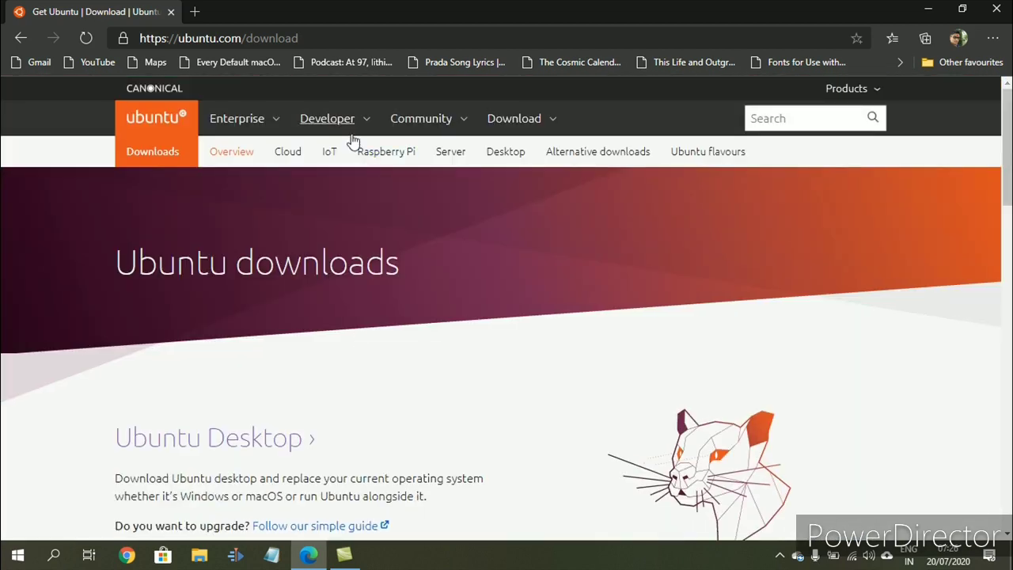
Start downloading the Ubuntu 20.04 LTS ISO from the Ubuntu Desktop page, and pause the download.
{"action": "left_click", "coordinate": [511, 158]}
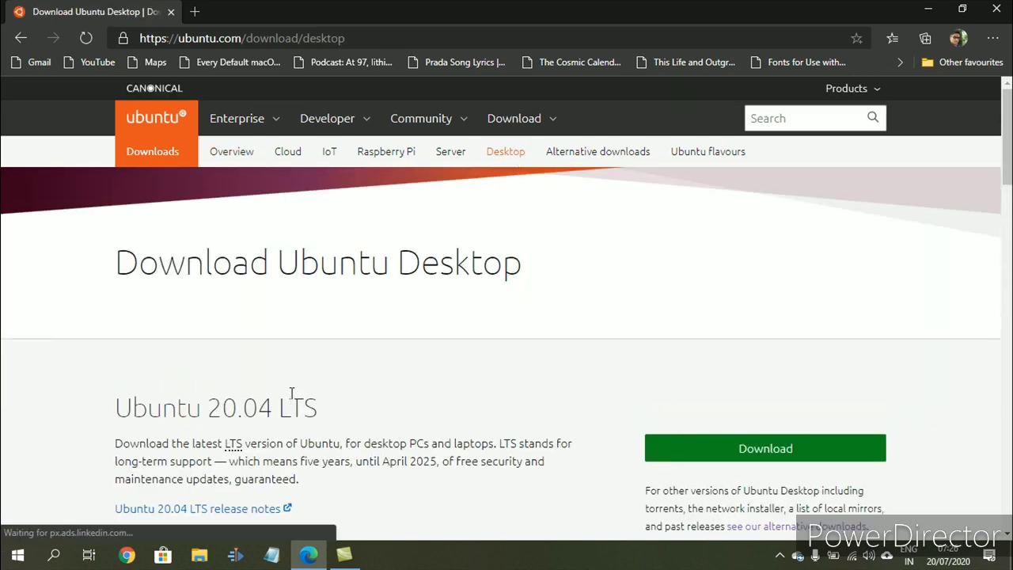
{"action": "scroll", "coordinate": [289, 398], "scroll_direction": "down", "scroll_amount": 2}
{"action": "scroll", "coordinate": [290, 398], "scroll_direction": "down", "scroll_amount": 2}
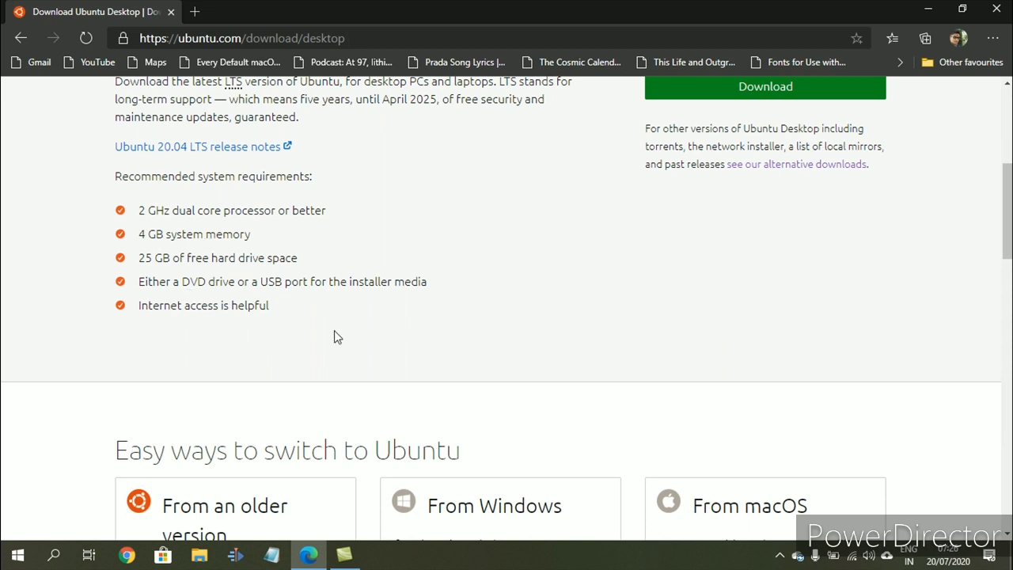
{"action": "scroll", "coordinate": [334, 334], "scroll_direction": "up", "scroll_amount": 1}
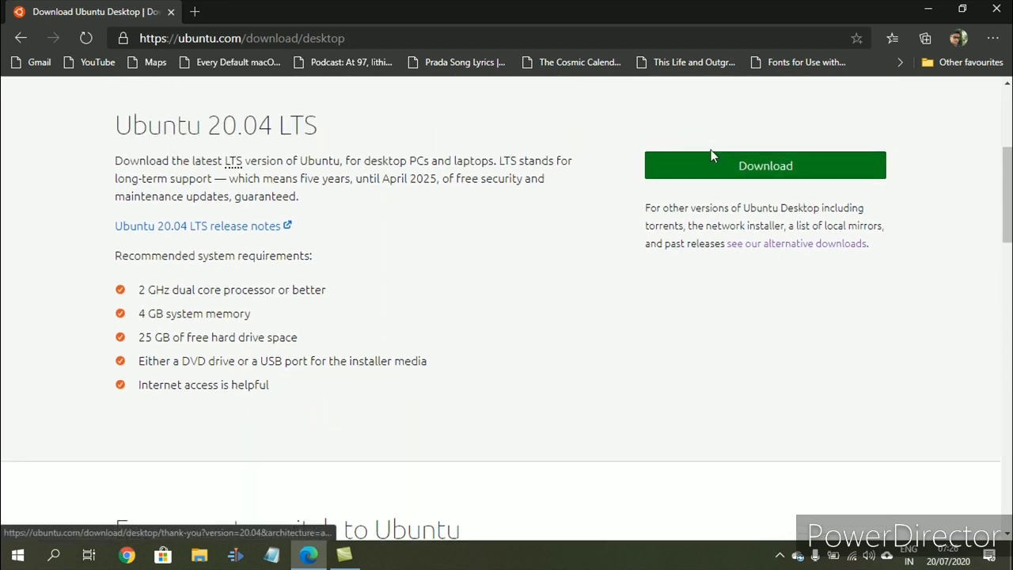
{"action": "left_click", "coordinate": [731, 166]}
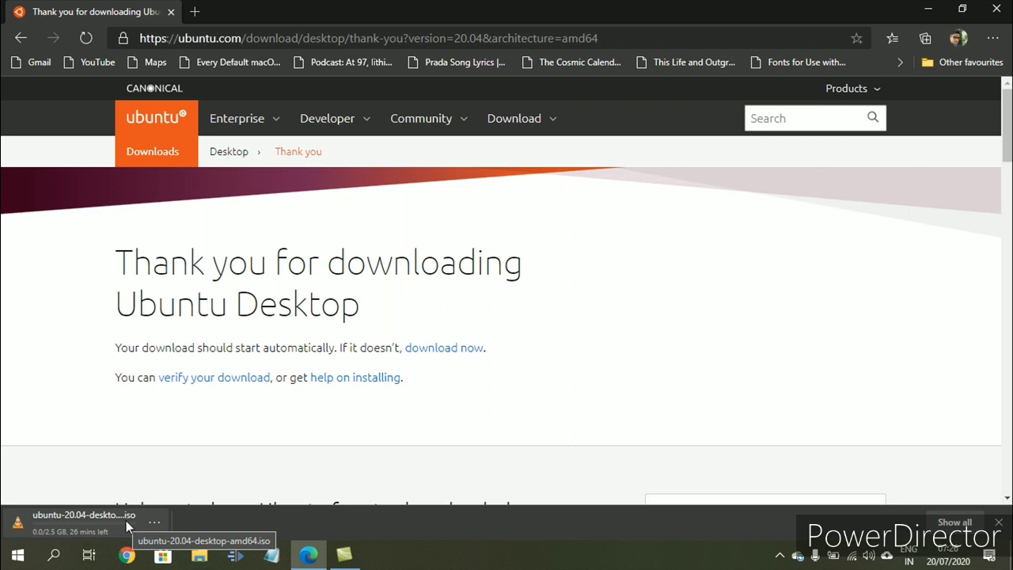
{"action": "left_click", "coordinate": [154, 522]}
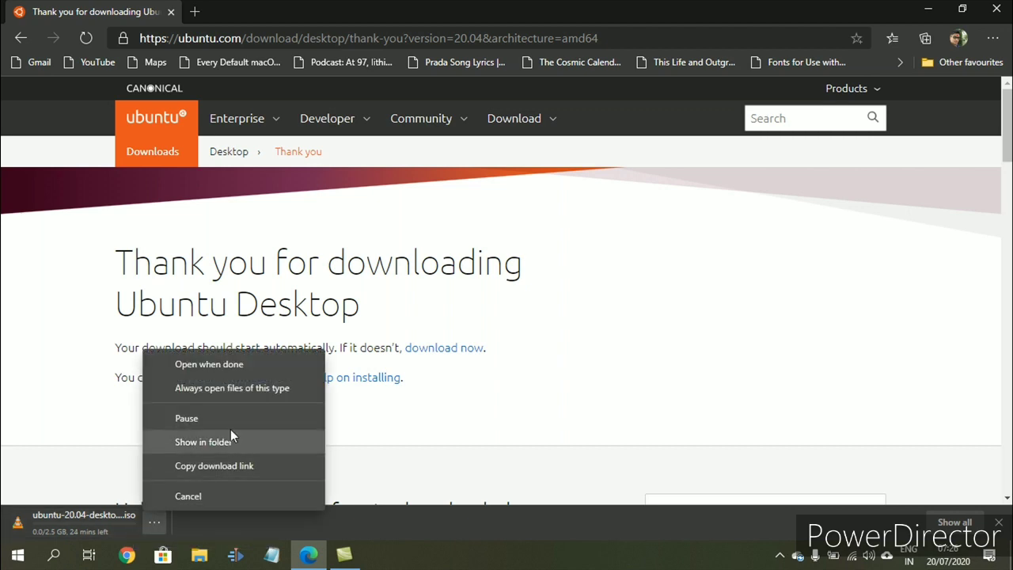
{"action": "left_click", "coordinate": [190, 418]}
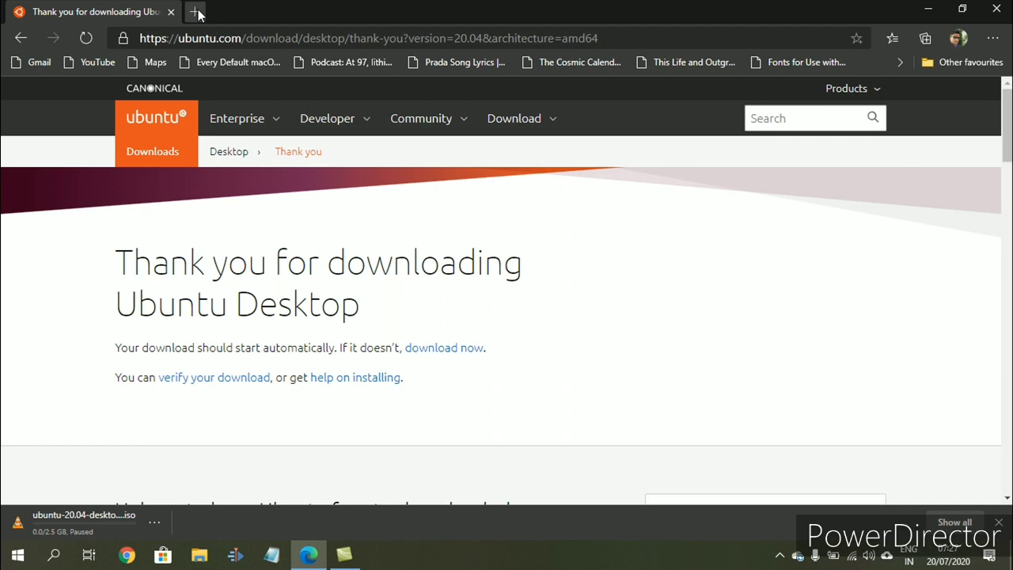
Search the web for "rufus" in a new browser tab and open the official Rufus website.
{"action": "left_click", "coordinate": [195, 12]}
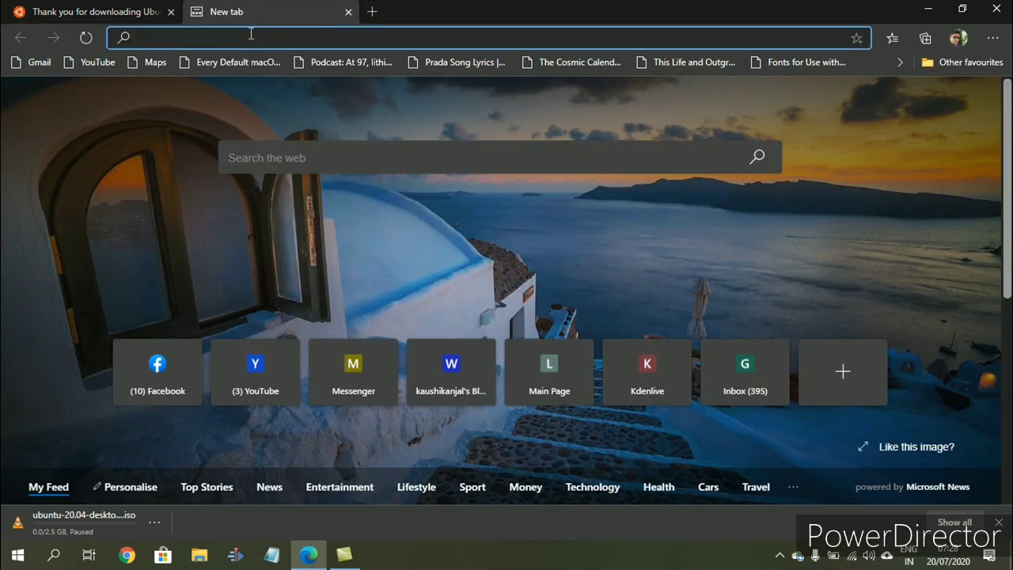
{"action": "type", "text": "fu"}
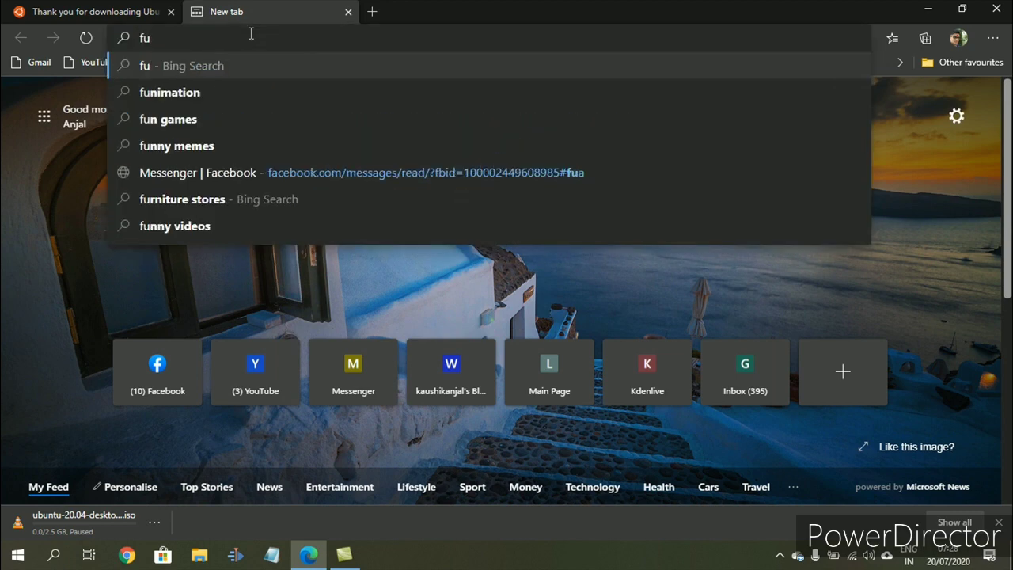
{"action": "key", "text": "BackSpace"}
{"action": "key", "text": "BackSpace"}
{"action": "type", "text": "rufu"}
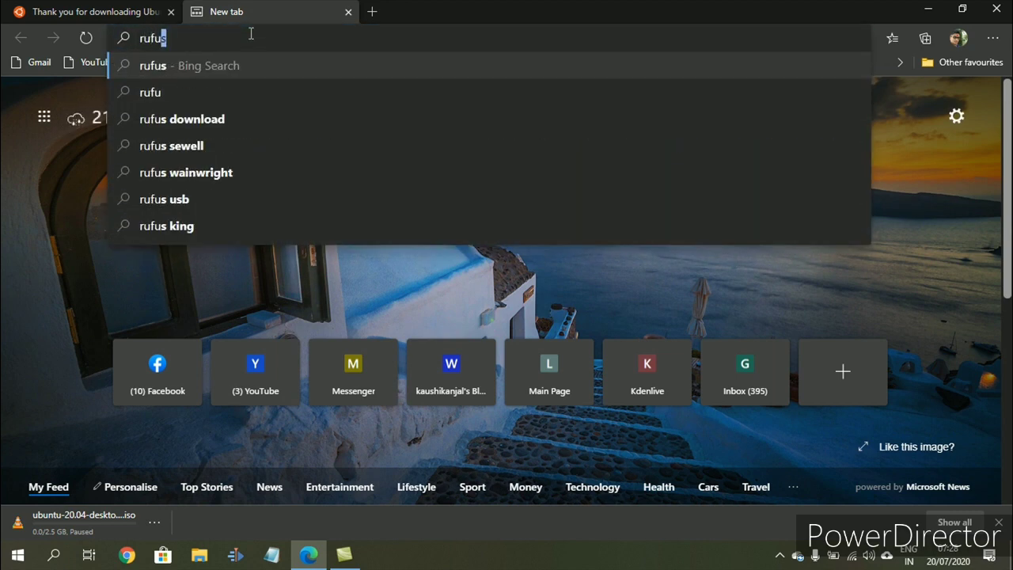
{"action": "type", "text": "s"}
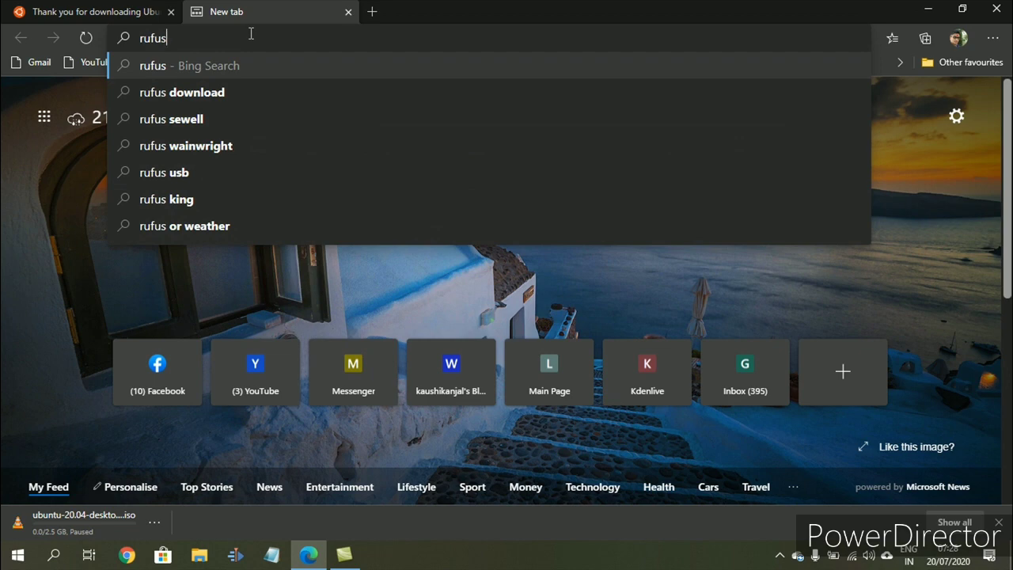
{"action": "key", "text": "Return"}
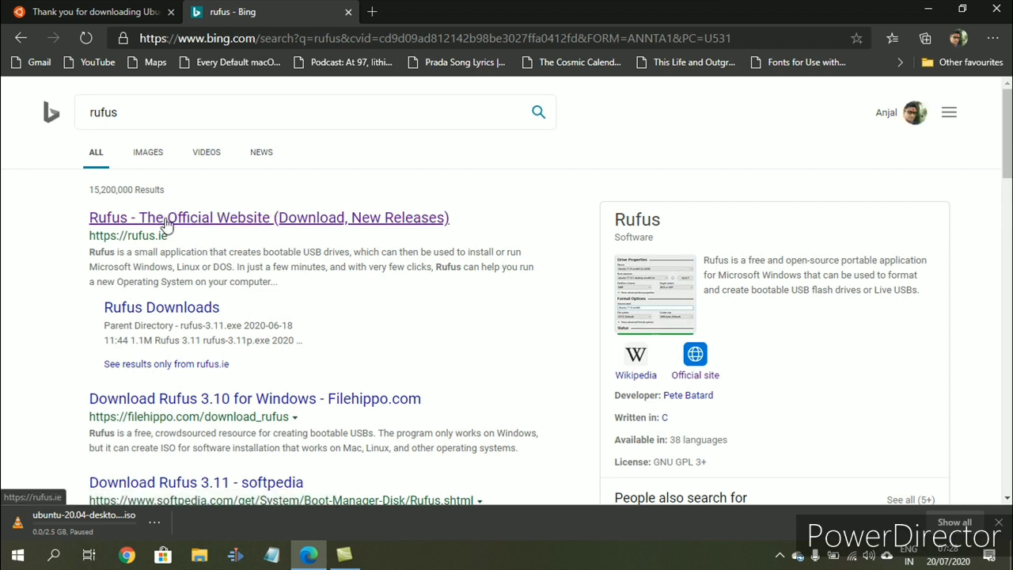
{"action": "left_click", "coordinate": [168, 225]}
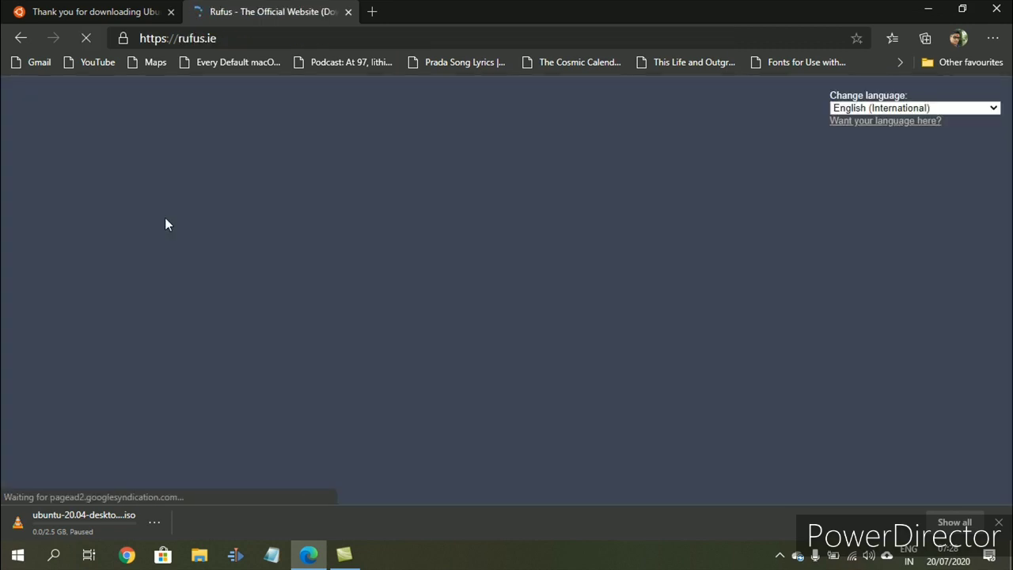
Download Rufus 3.11 from the site's Download section, launch the downloaded file, and allow it to run.
{"action": "scroll", "coordinate": [484, 288], "scroll_direction": "down", "scroll_amount": 7}
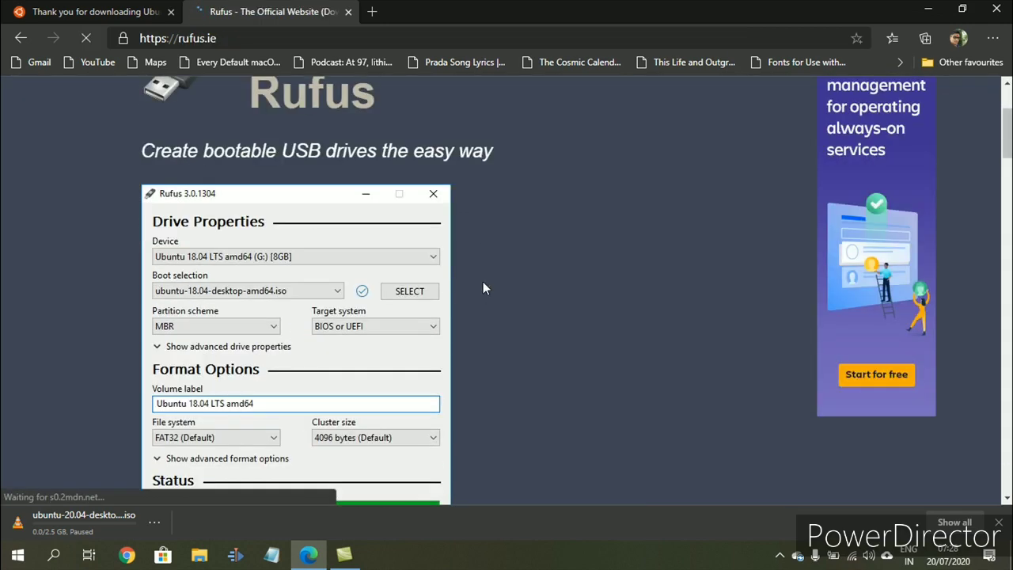
{"action": "scroll", "coordinate": [484, 288], "scroll_direction": "down", "scroll_amount": 3}
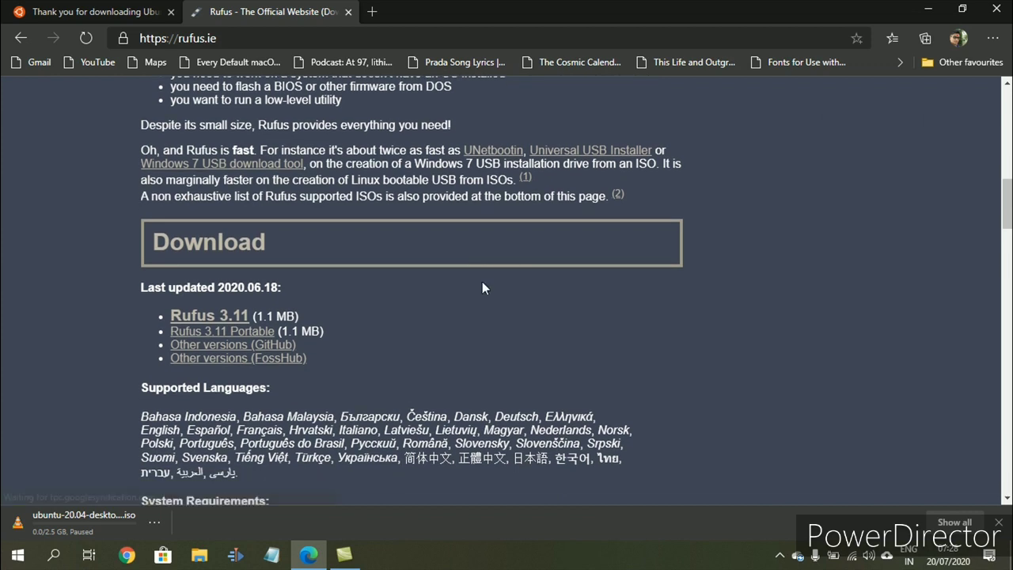
{"action": "left_click", "coordinate": [216, 318]}
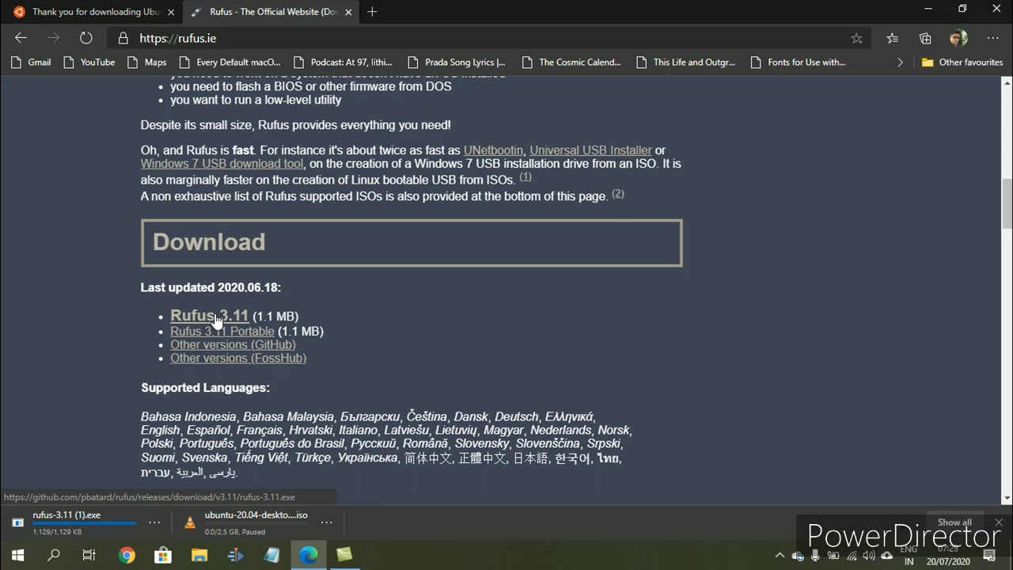
{"action": "left_click", "coordinate": [87, 524]}
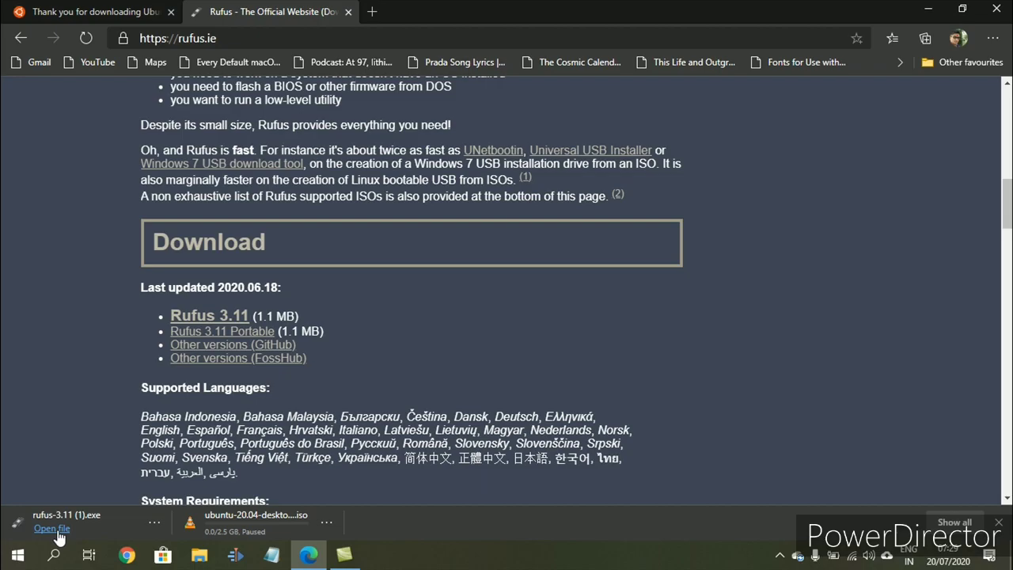
{"action": "left_click", "coordinate": [57, 530]}
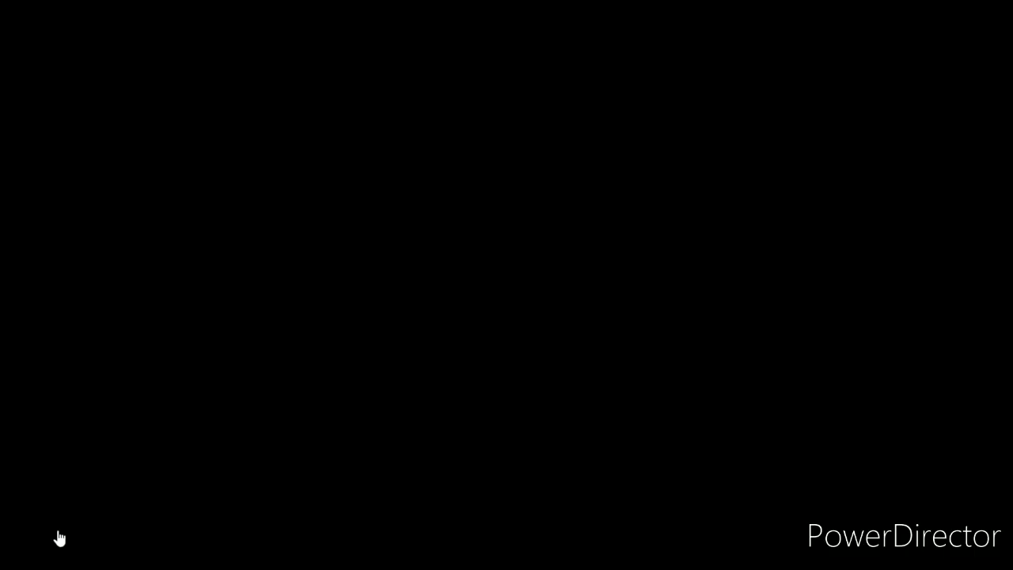
{"action": "left_click", "coordinate": [441, 378]}
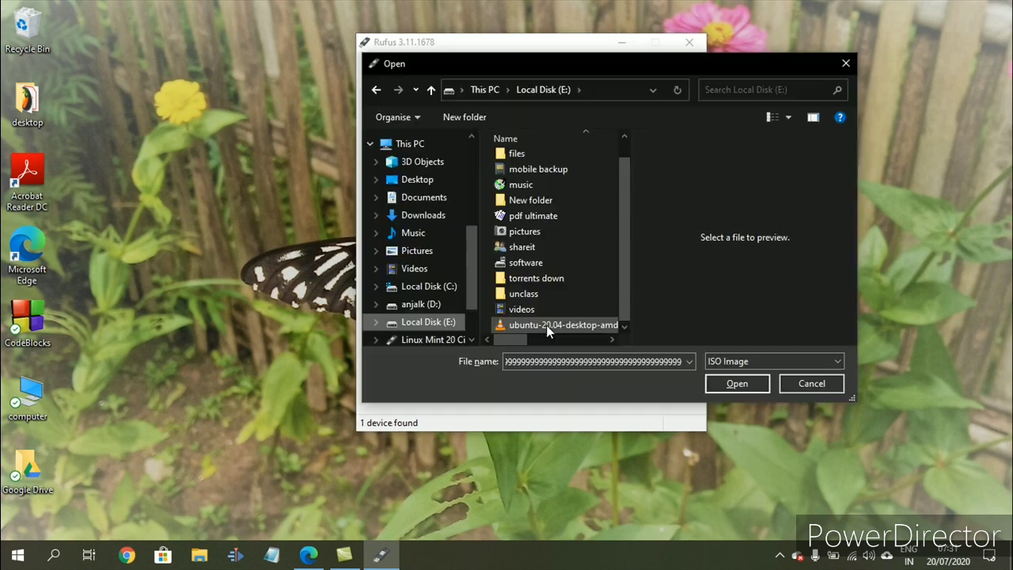
Load ubuntu-20.04-desktop-amd64 as the boot image and write it to the 8 GB USB drive in ISO Image mode, accepting the Syslinux download and data erasure.
{"action": "left_click", "coordinate": [546, 325]}
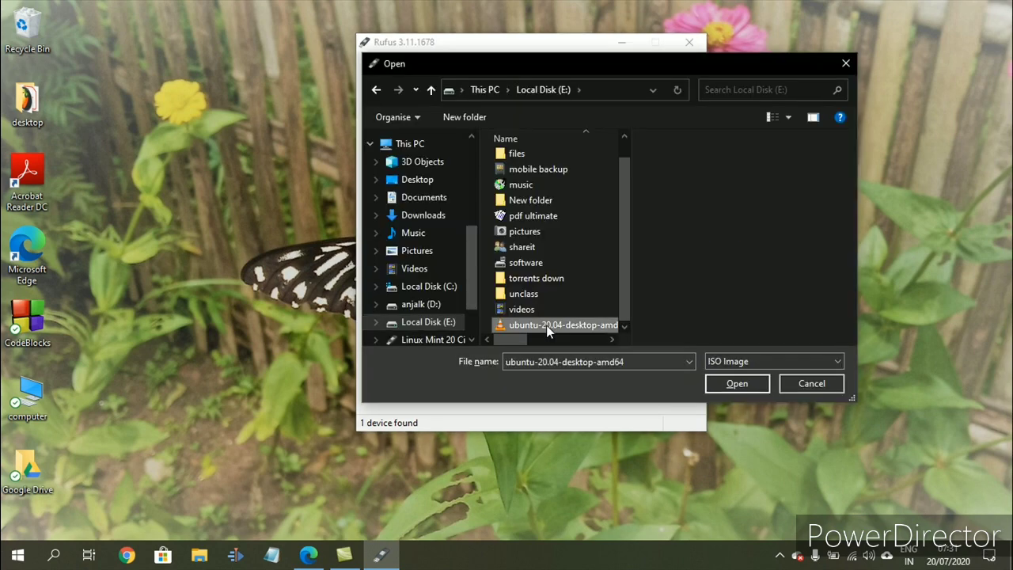
{"action": "left_click", "coordinate": [721, 384]}
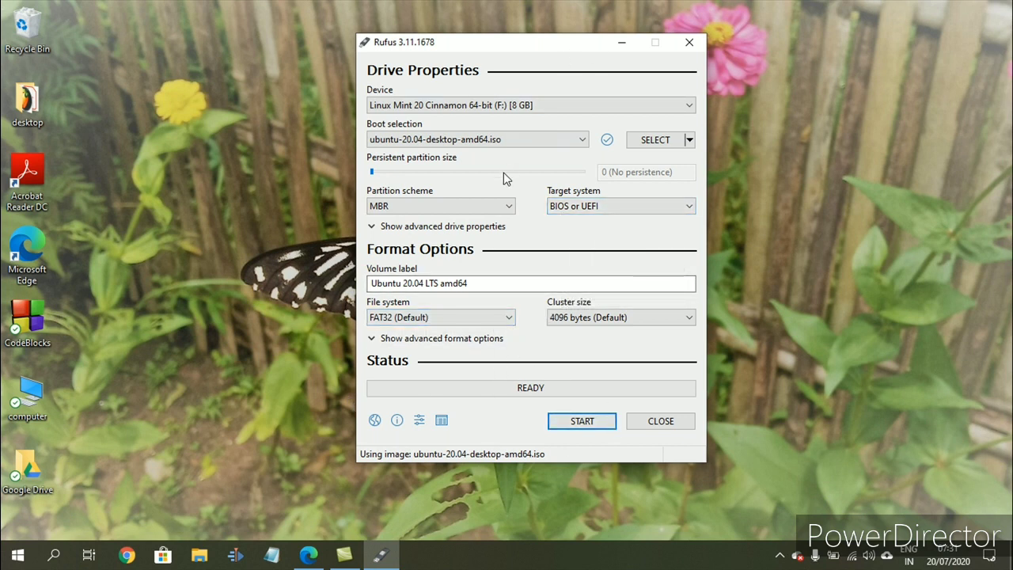
{"action": "left_click", "coordinate": [563, 424]}
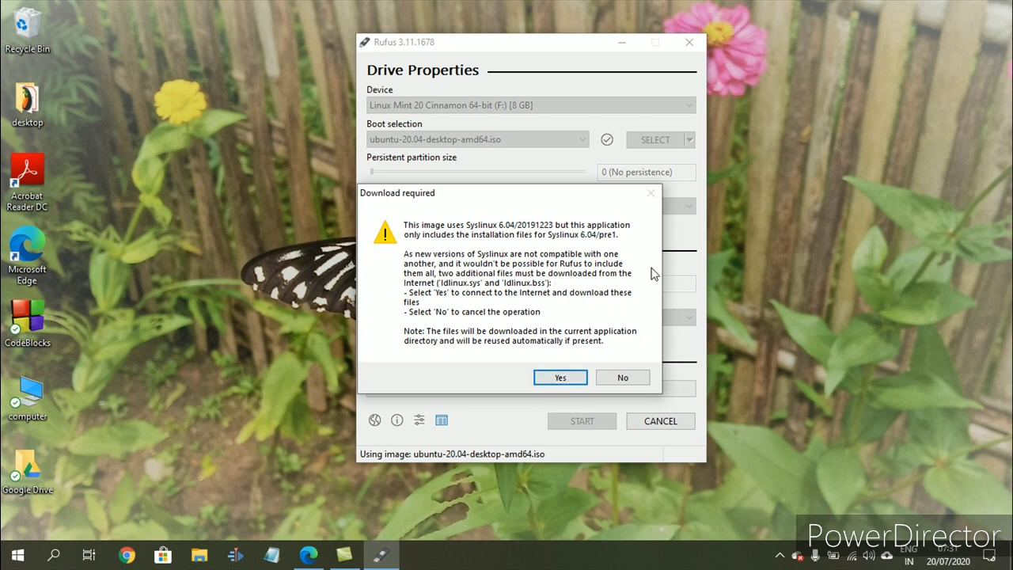
{"action": "left_click", "coordinate": [559, 379]}
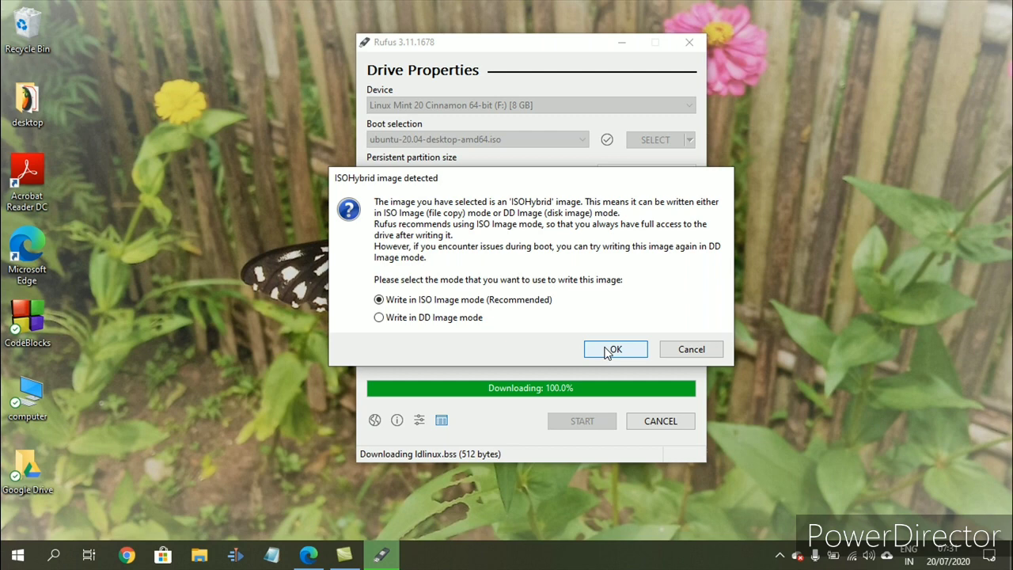
{"action": "left_click", "coordinate": [607, 351]}
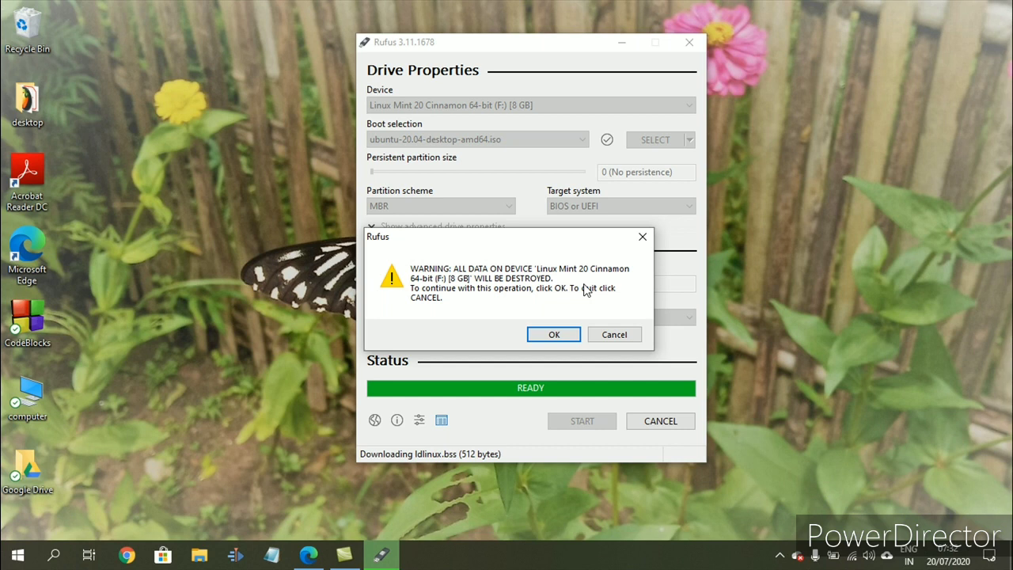
{"action": "left_click", "coordinate": [552, 334]}
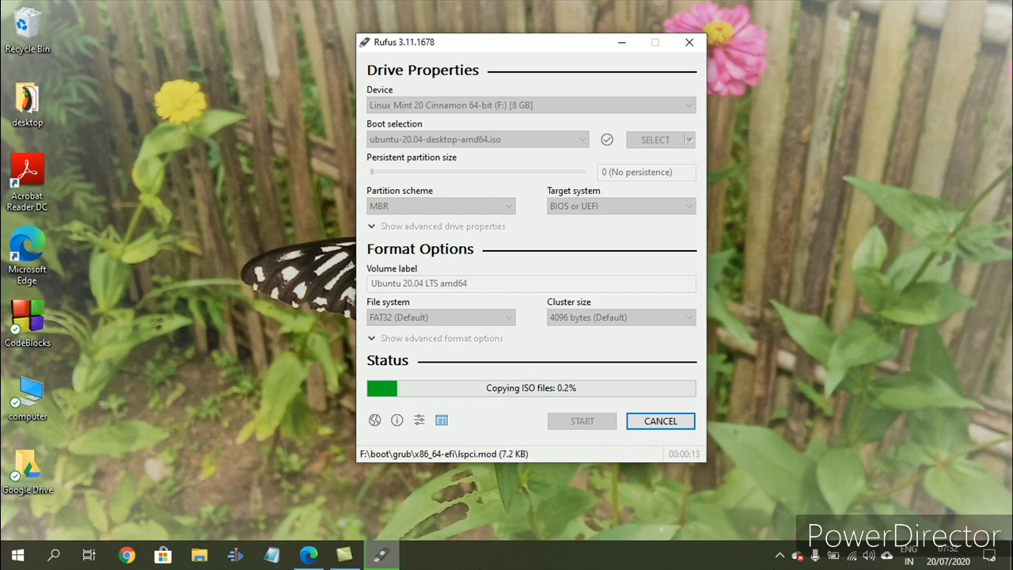
{"action": "left_click", "coordinate": [779, 555]}
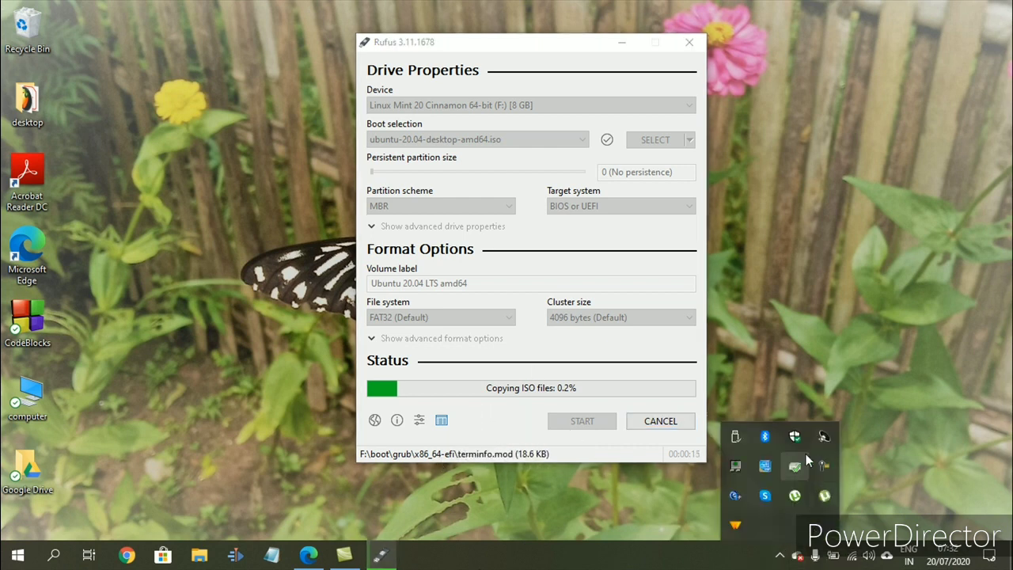
{"action": "left_click", "coordinate": [780, 556]}
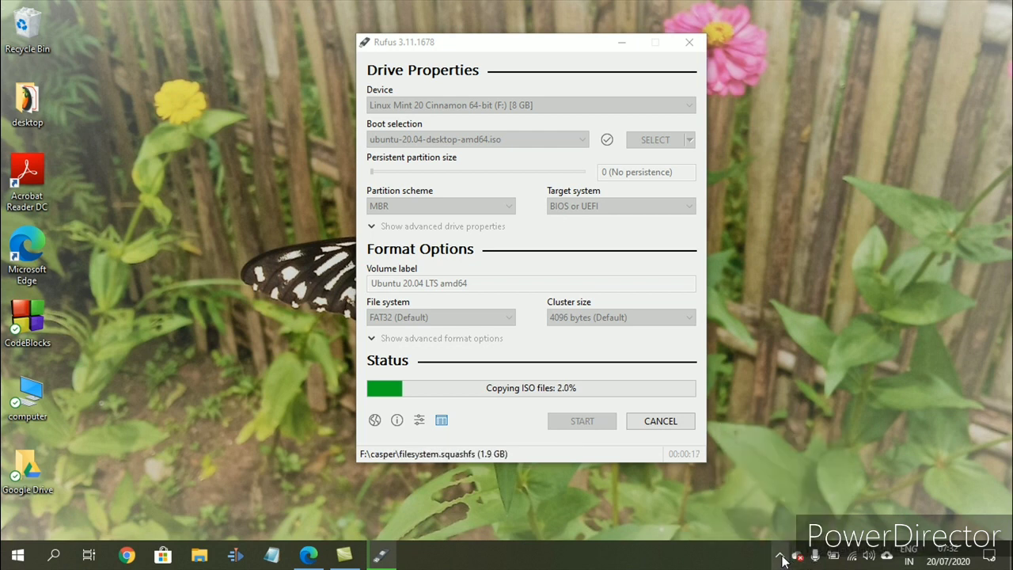
{"action": "left_click", "coordinate": [783, 557]}
{"action": "left_click", "coordinate": [824, 467]}
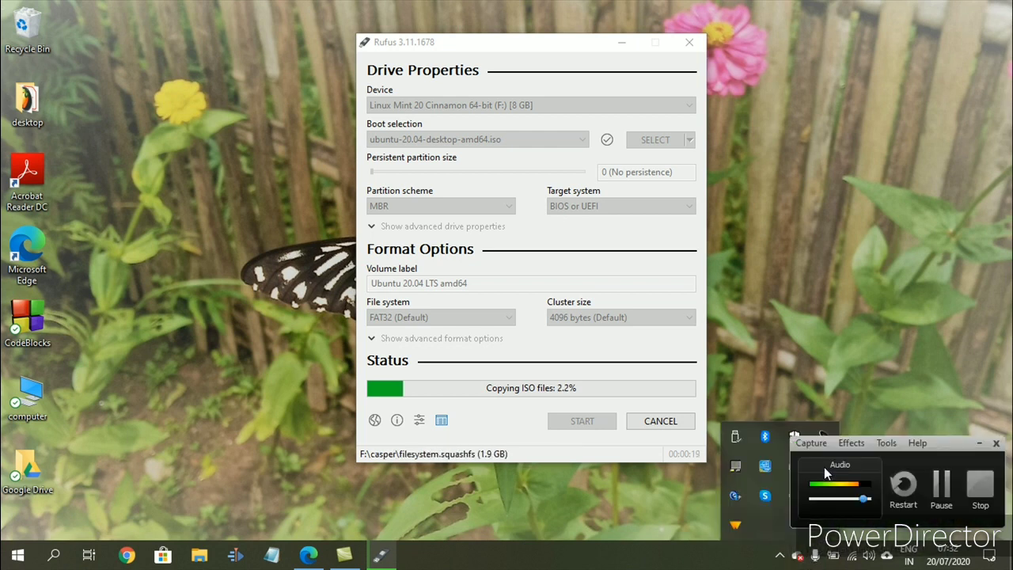
{"action": "left_click", "coordinate": [933, 493]}
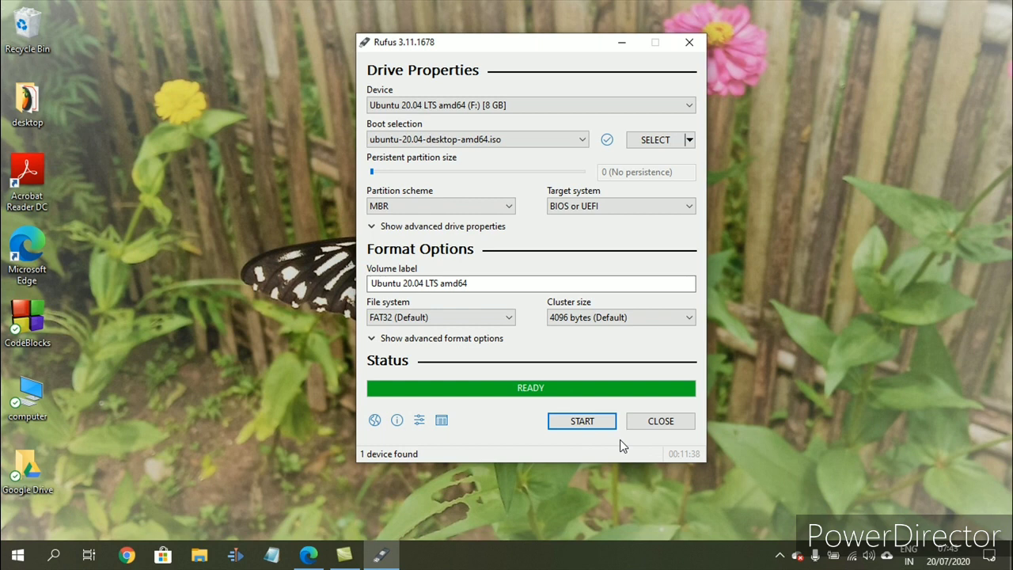
Close Rufus once writing the Ubuntu 20.04 image to the USB drive is complete.
{"action": "left_click", "coordinate": [660, 421]}
{"action": "left_click", "coordinate": [781, 559]}
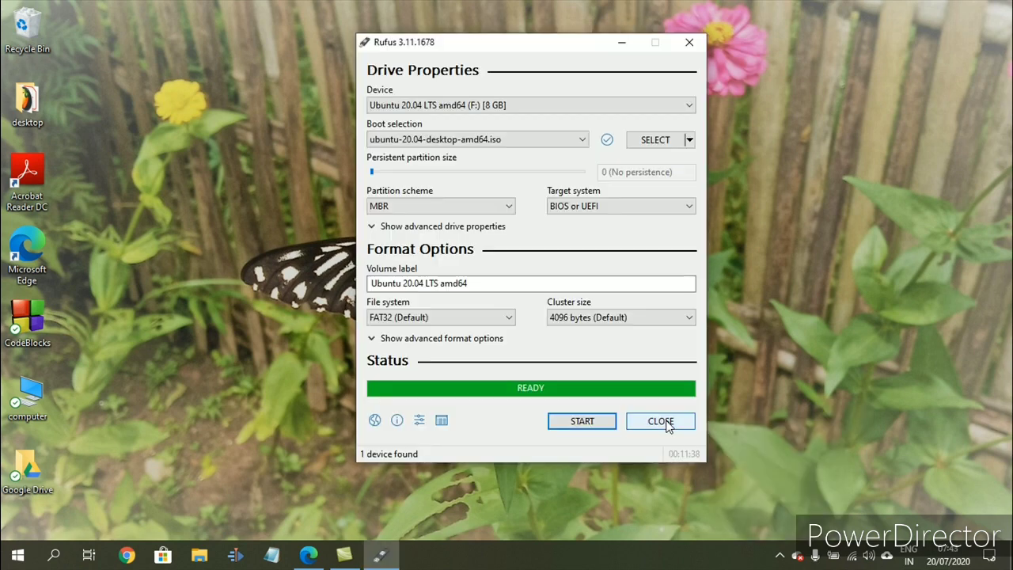
{"action": "left_click", "coordinate": [660, 422]}
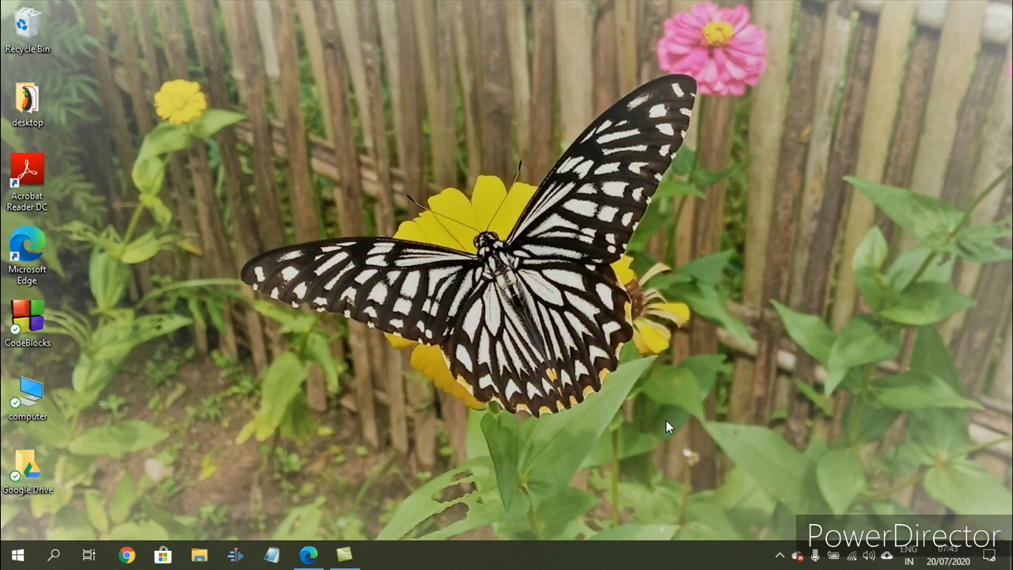
{"action": "left_click", "coordinate": [782, 559]}
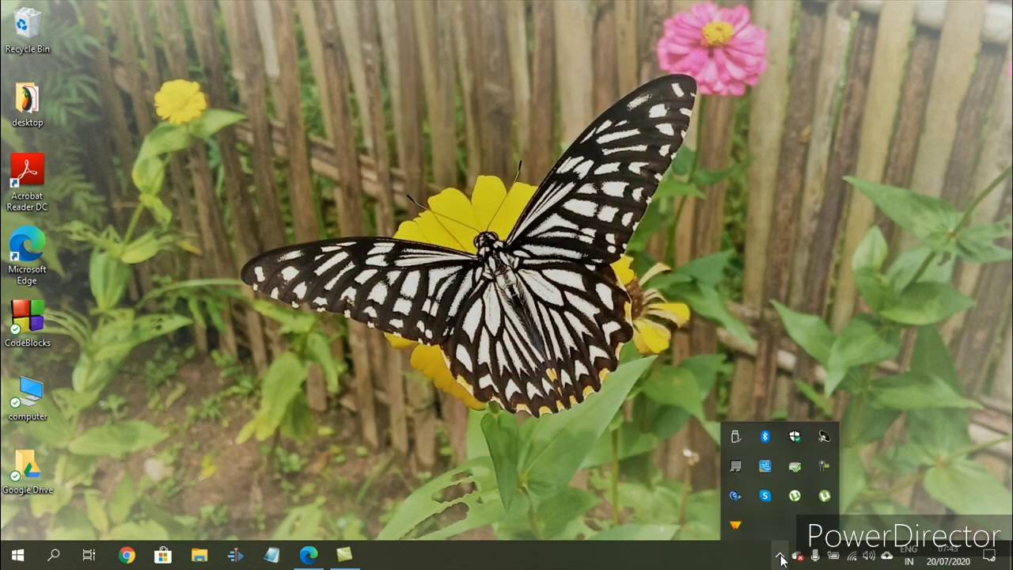